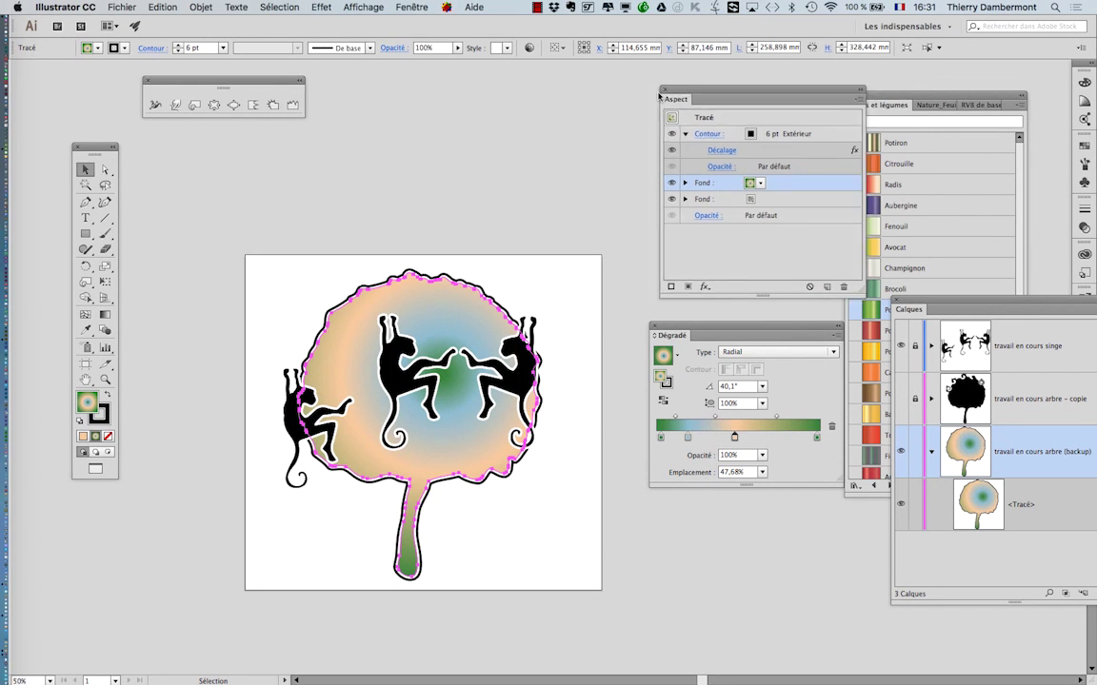
Move the Aspect panel aside and float the Transparence panel beside the tree artwork.
left_click_drag(735, 89, 558, 109)
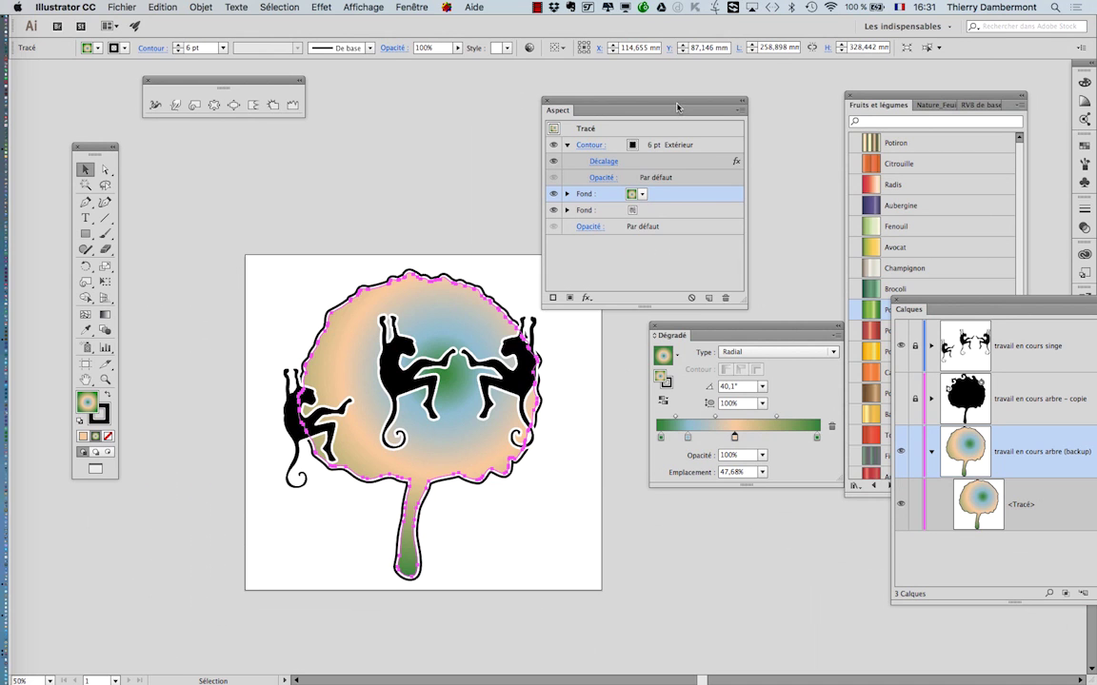
left_click_drag(676, 111, 664, 99)
left_click(410, 6)
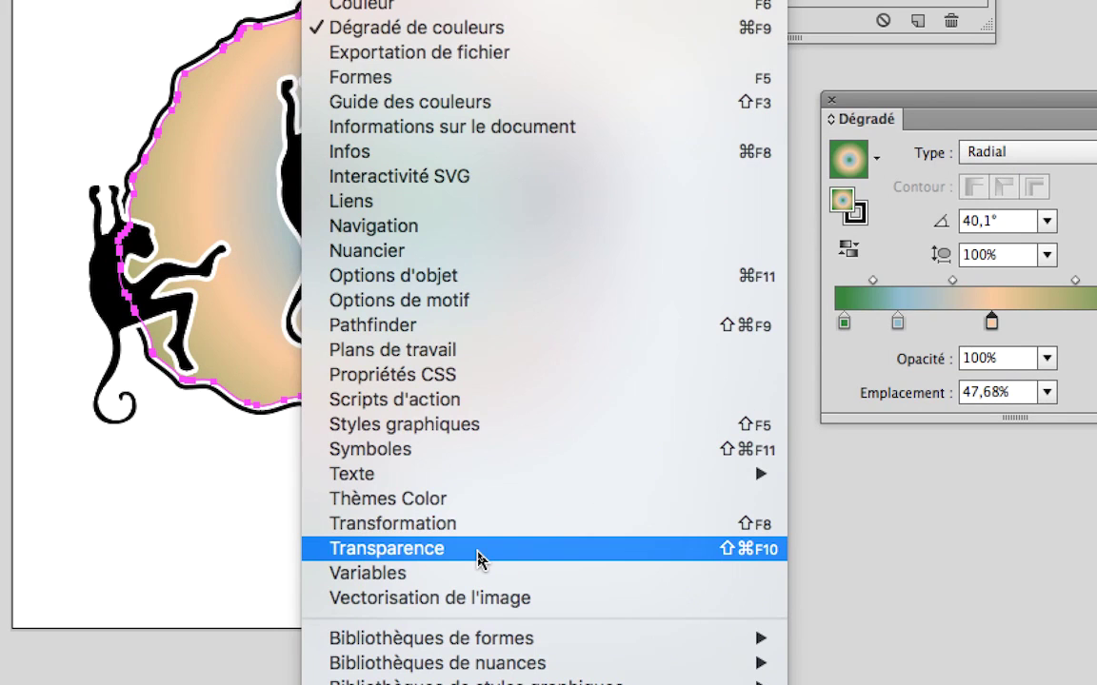
left_click(479, 559)
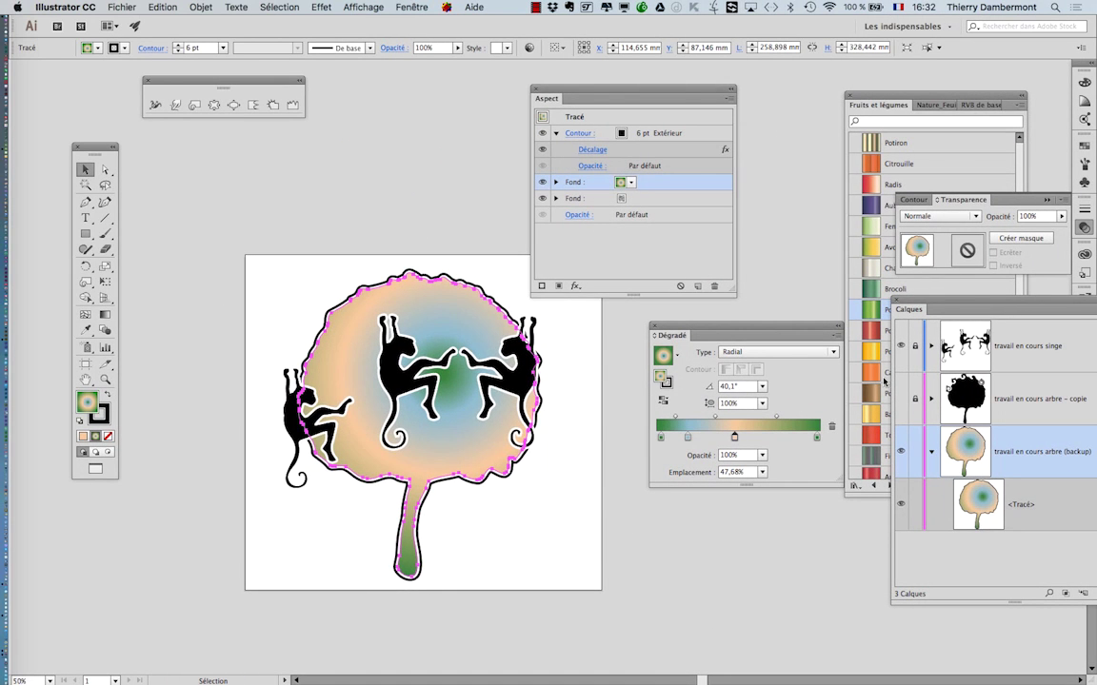
left_click_drag(963, 200, 320, 169)
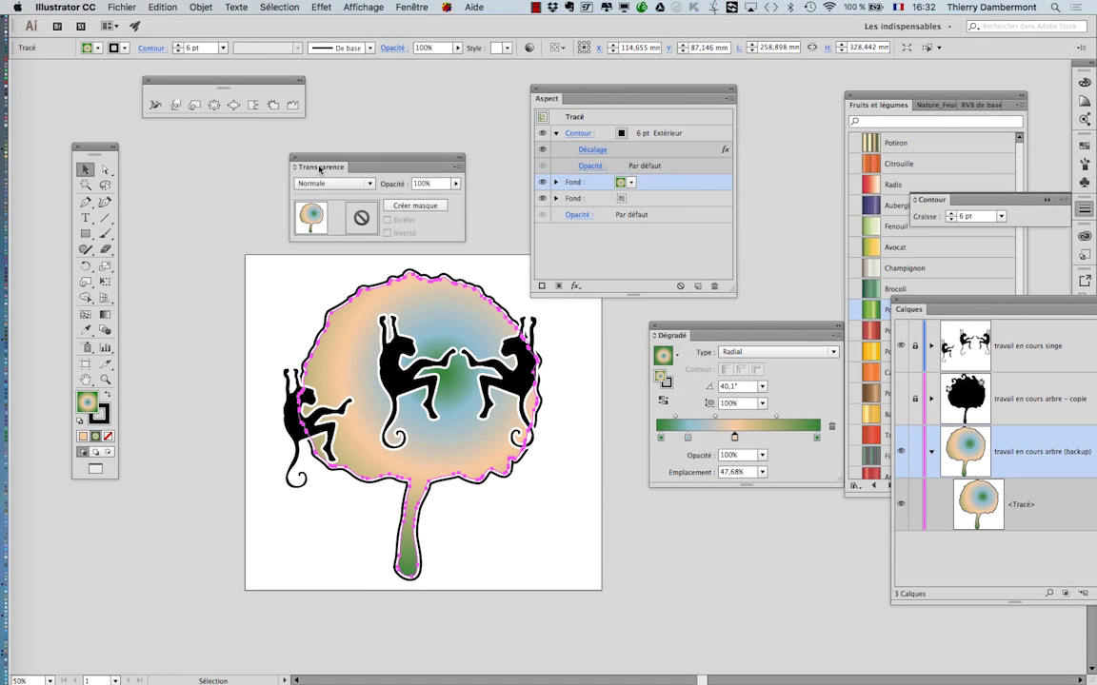
Close the floating Contour panel and glance at Objet > Masque d'écrêtage without applying anything.
left_click(913, 191)
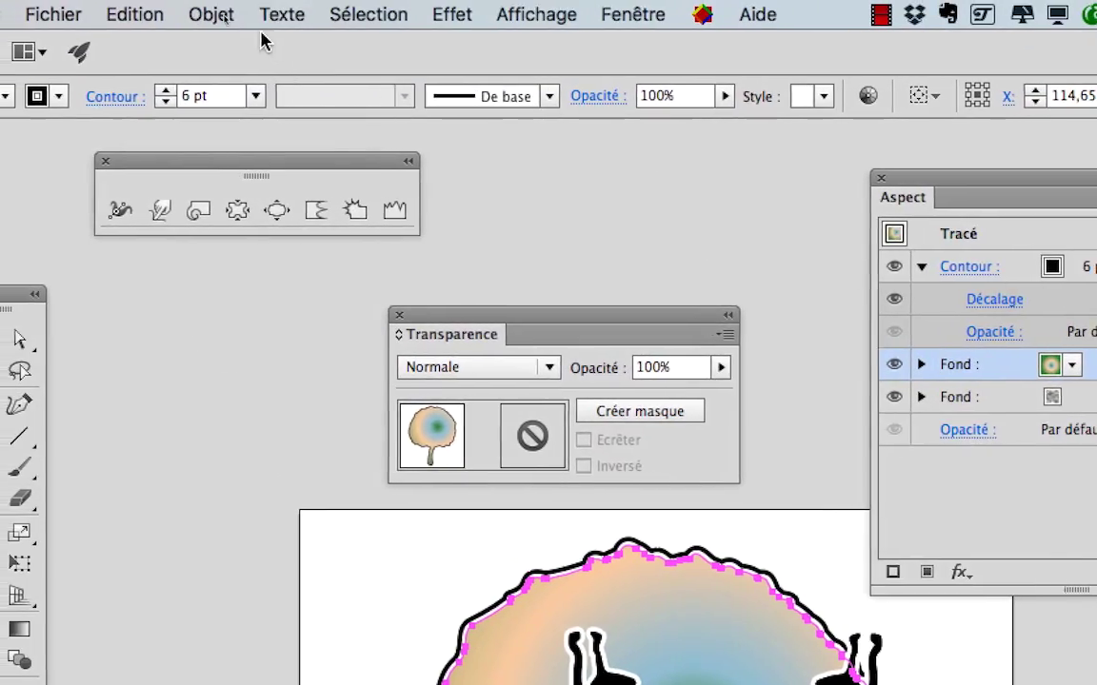
left_click(211, 14)
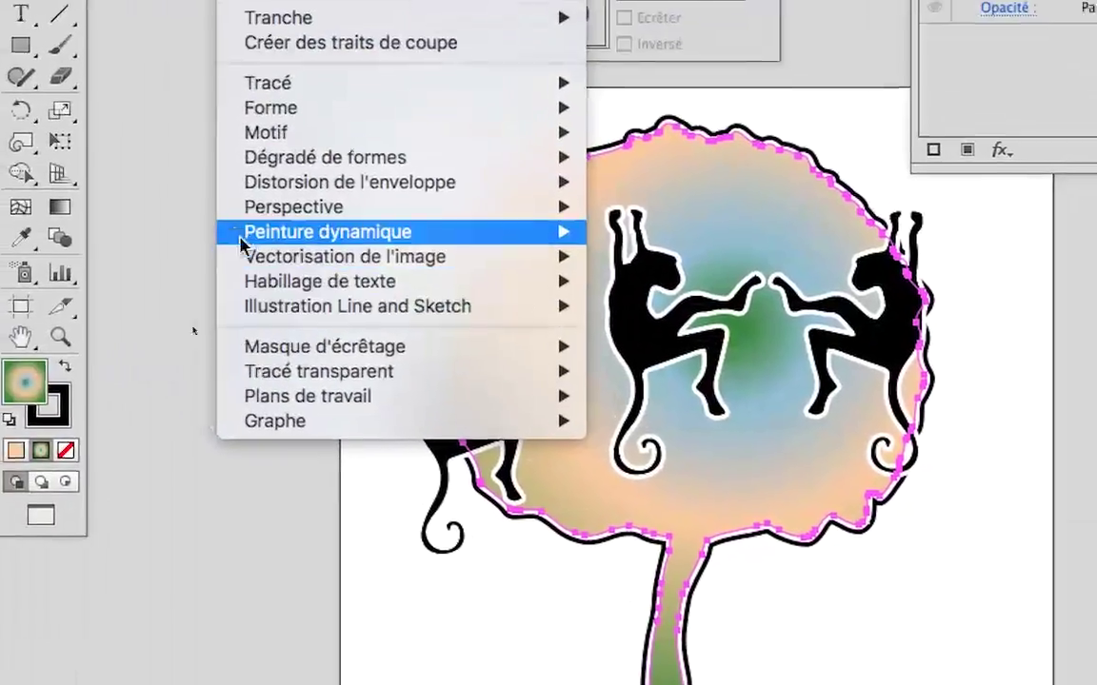
left_click(201, 188)
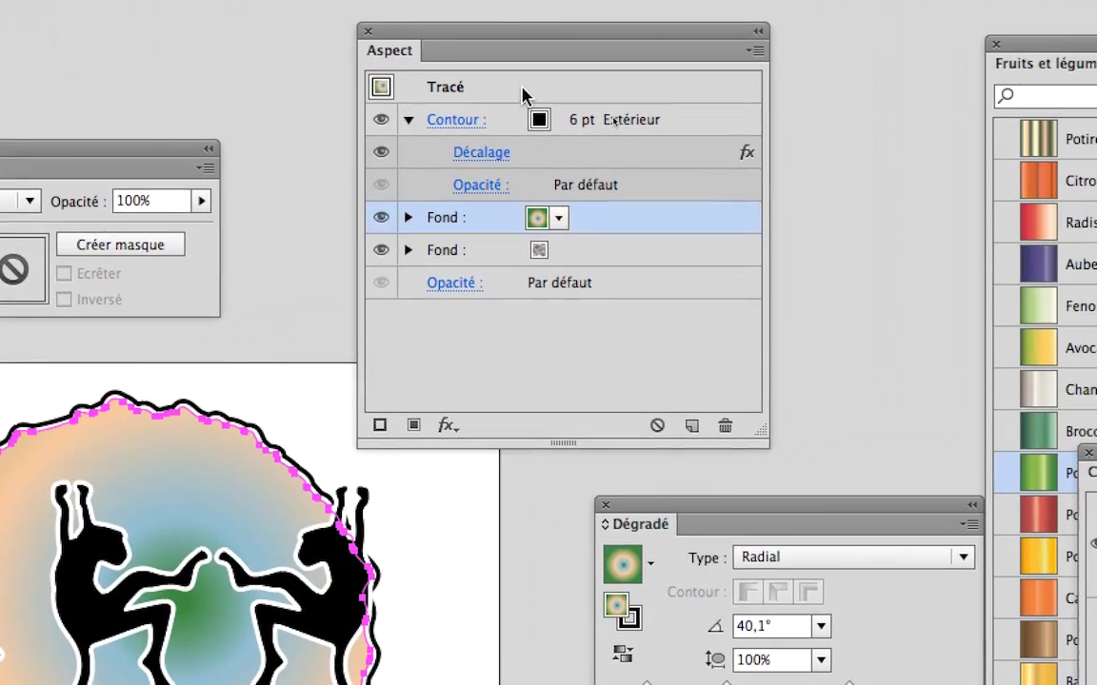
Target the tree's gradient Fond row in Aspect and try the Produit blend mode.
left_click(521, 92)
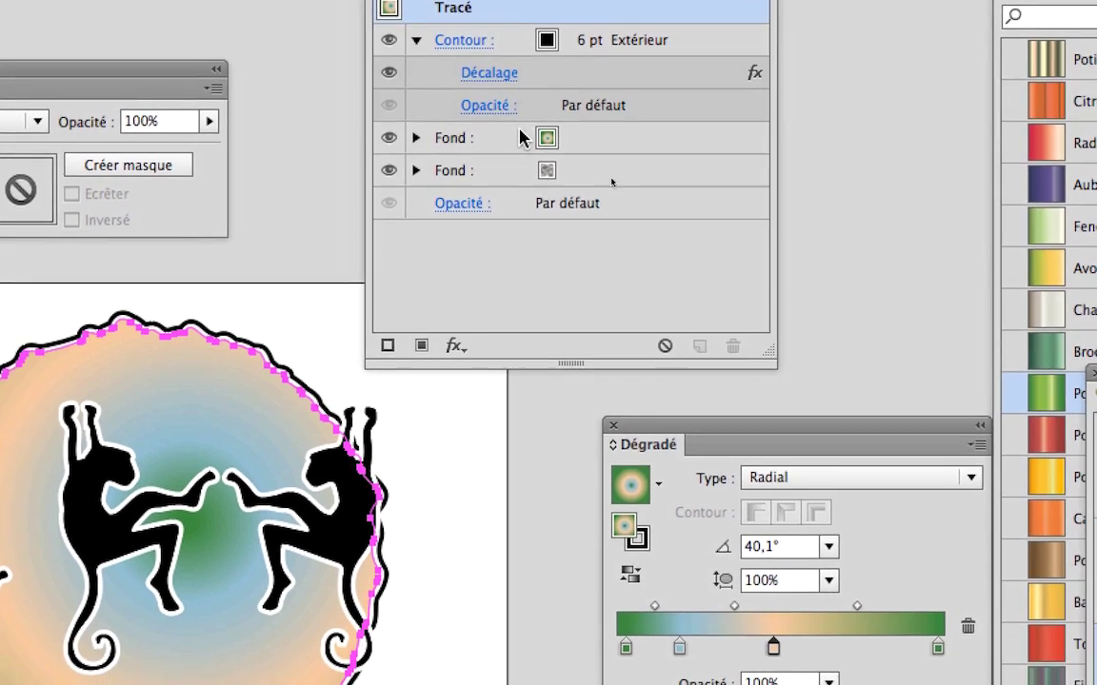
left_click(522, 138)
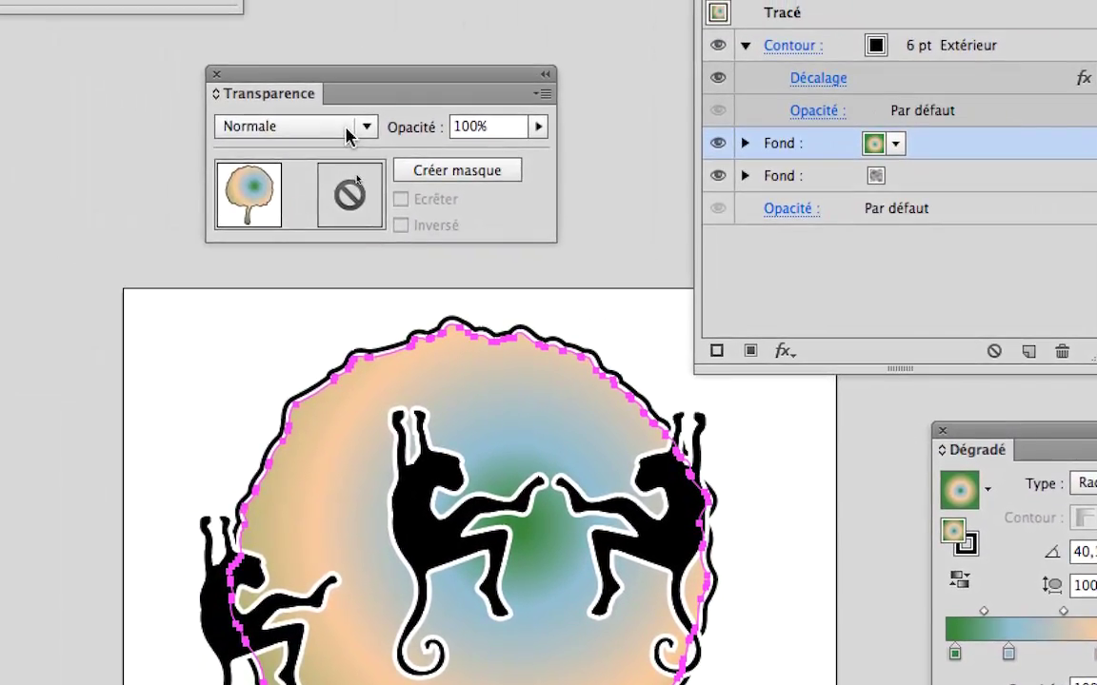
left_click(345, 127)
left_click(345, 204)
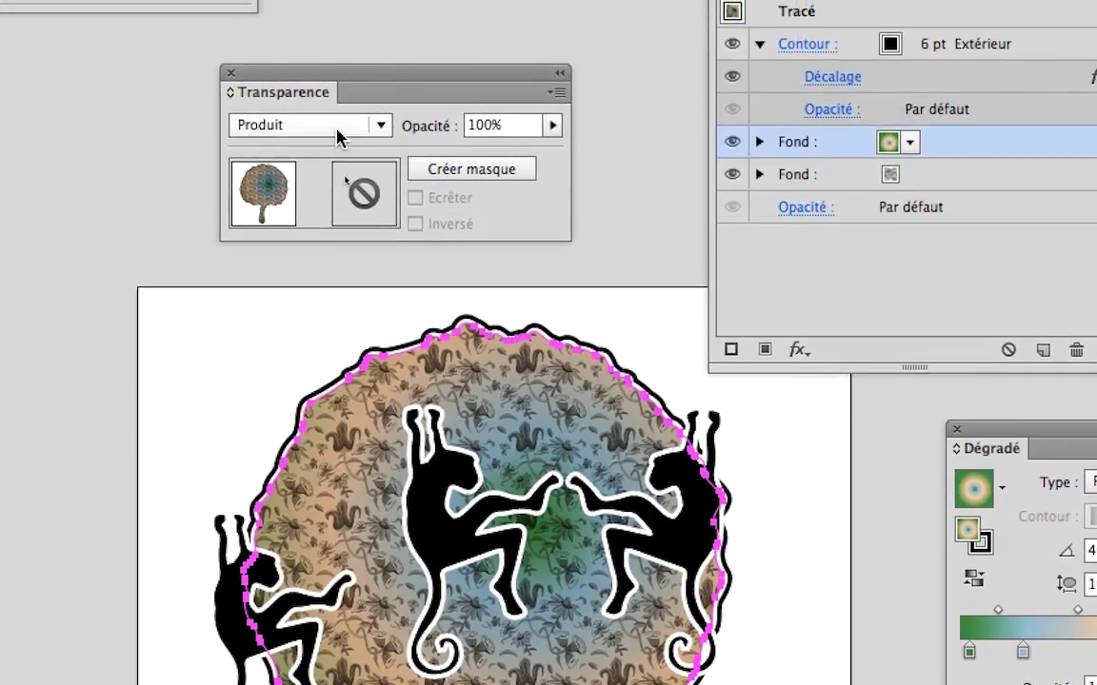
Try Eclaircir and Incrustation, then settle on Lumière crue for the gradient fill.
left_click(332, 79)
left_click(333, 230)
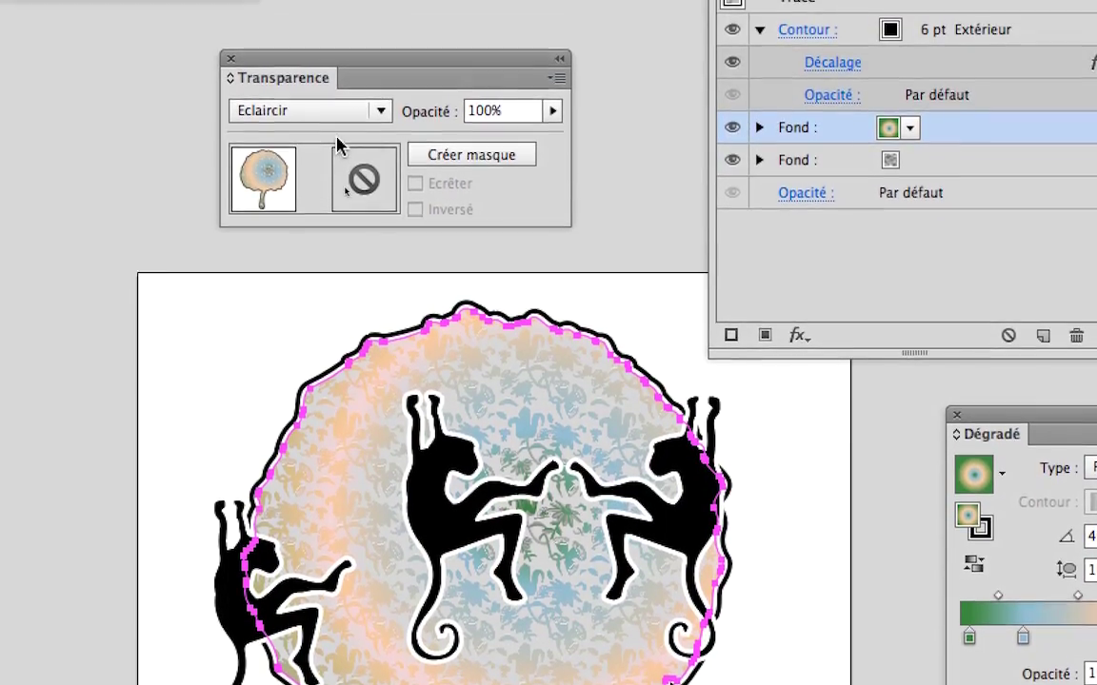
left_click(337, 128)
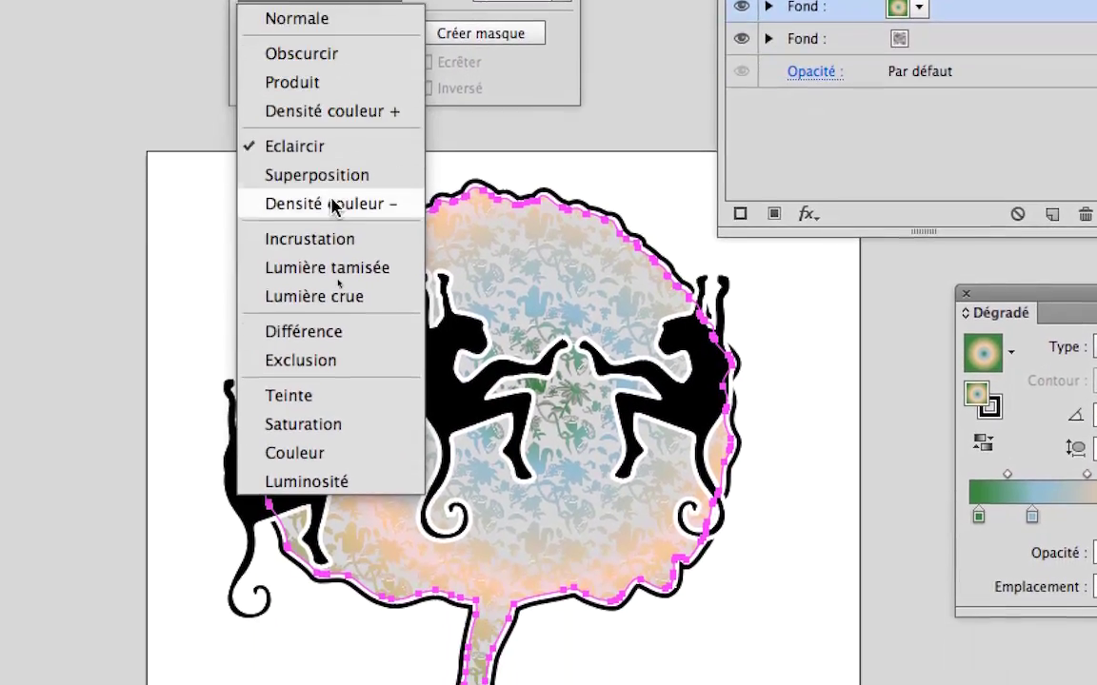
left_click(335, 217)
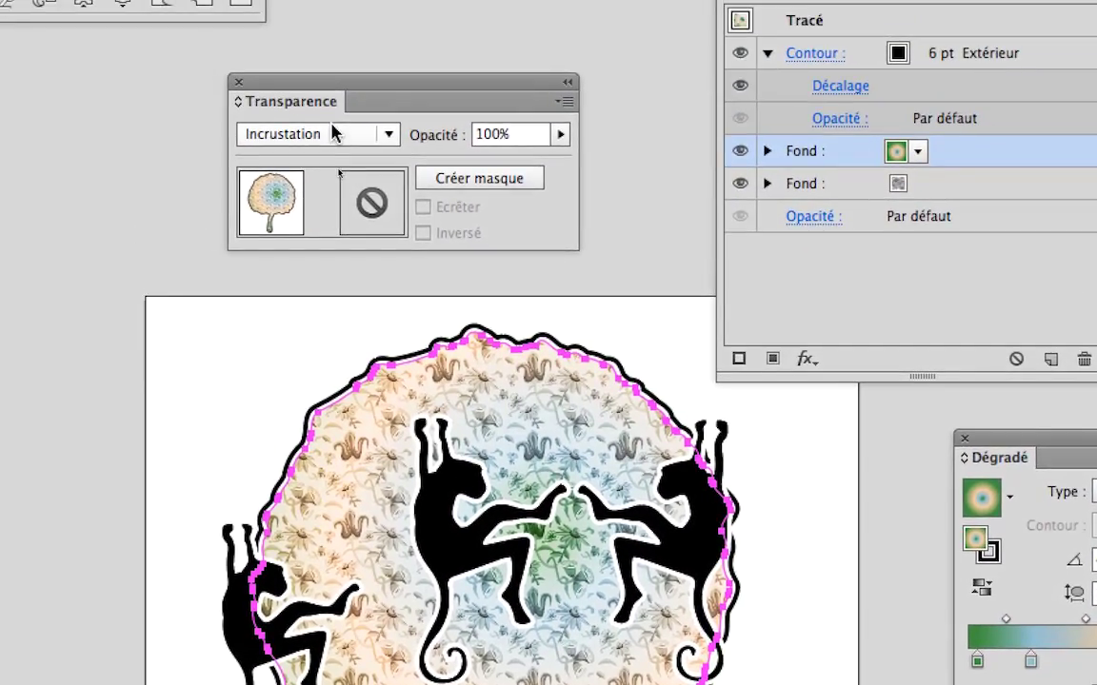
left_click(333, 133)
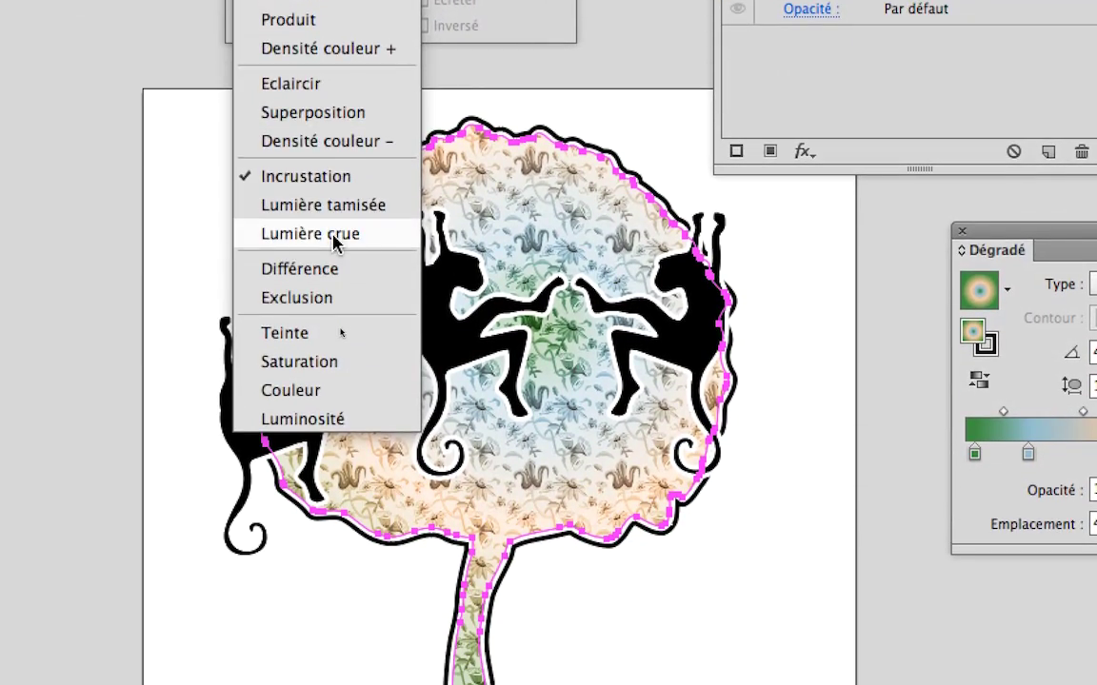
left_click(333, 234)
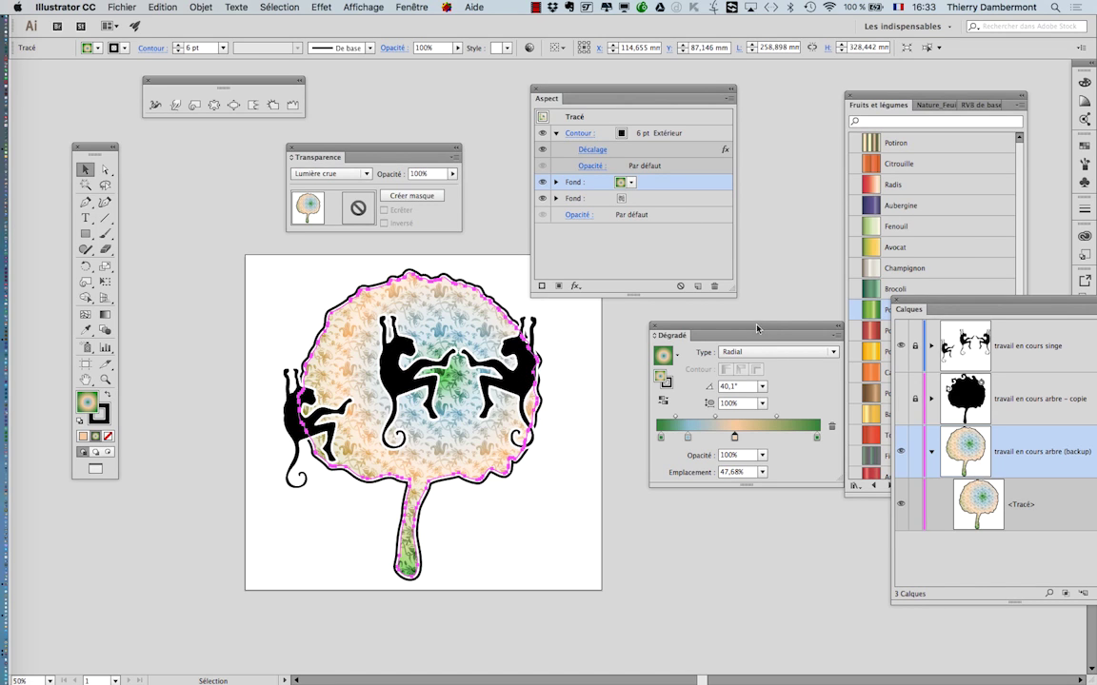
Move the blue gradient stop to 19,05%, then shrink the Dégradé panel lower-left.
mouse_move(744, 327)
left_mouse_down()
mouse_move(410, 281)
mouse_move(392, 309)
left_mouse_up()
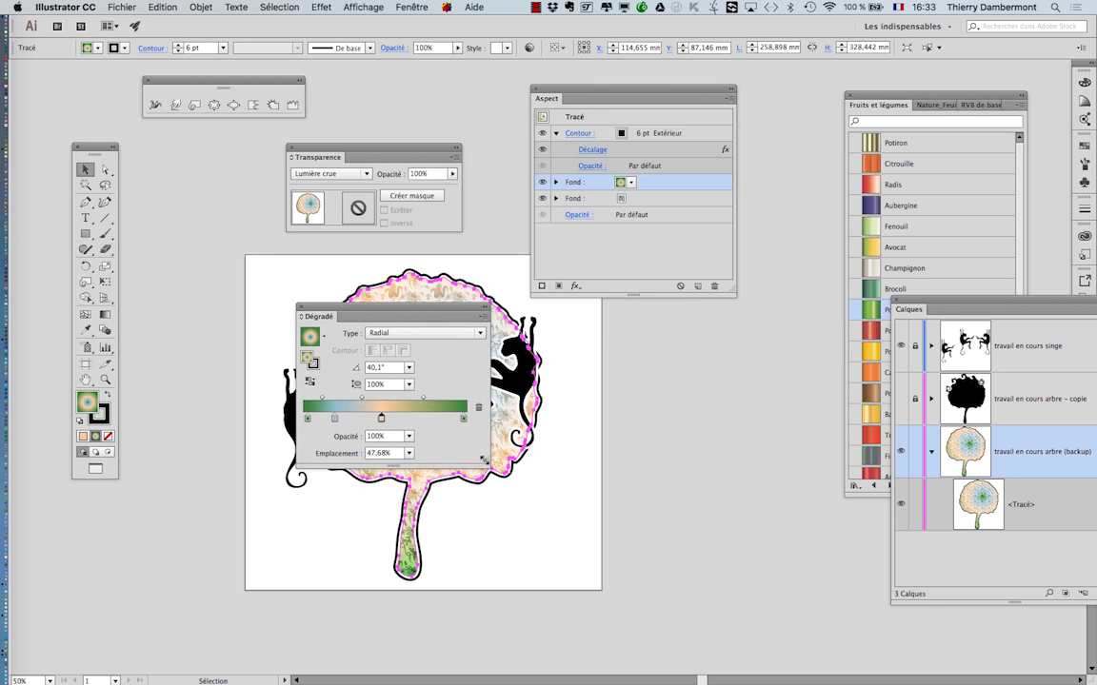
left_click_drag(484, 460, 796, 491)
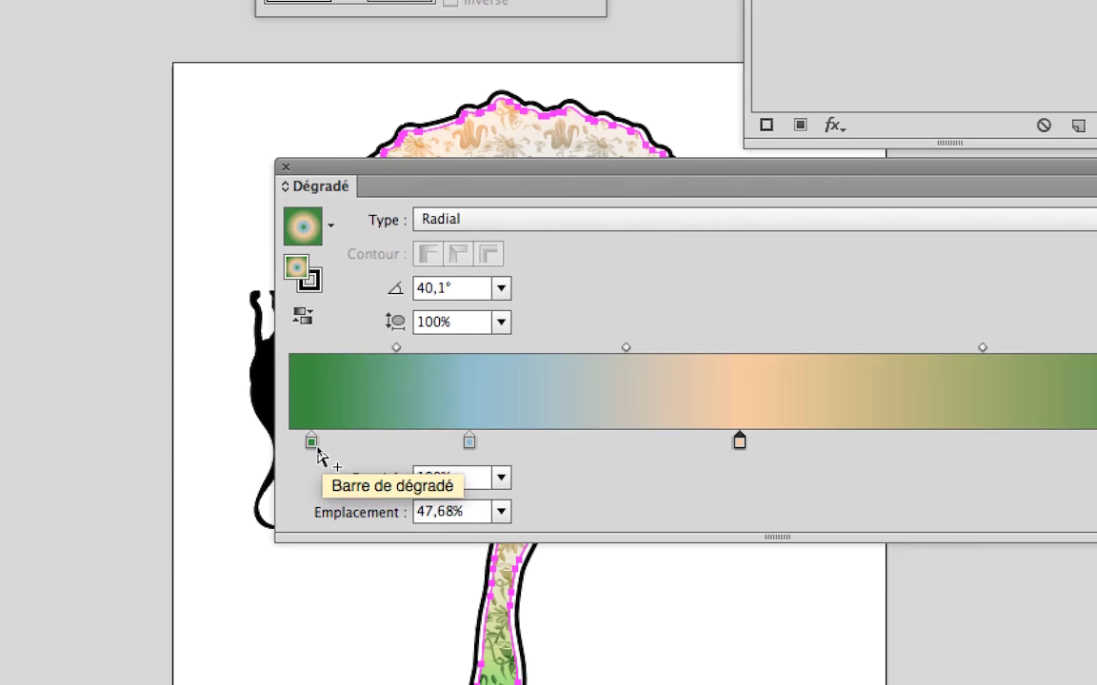
left_click(315, 446)
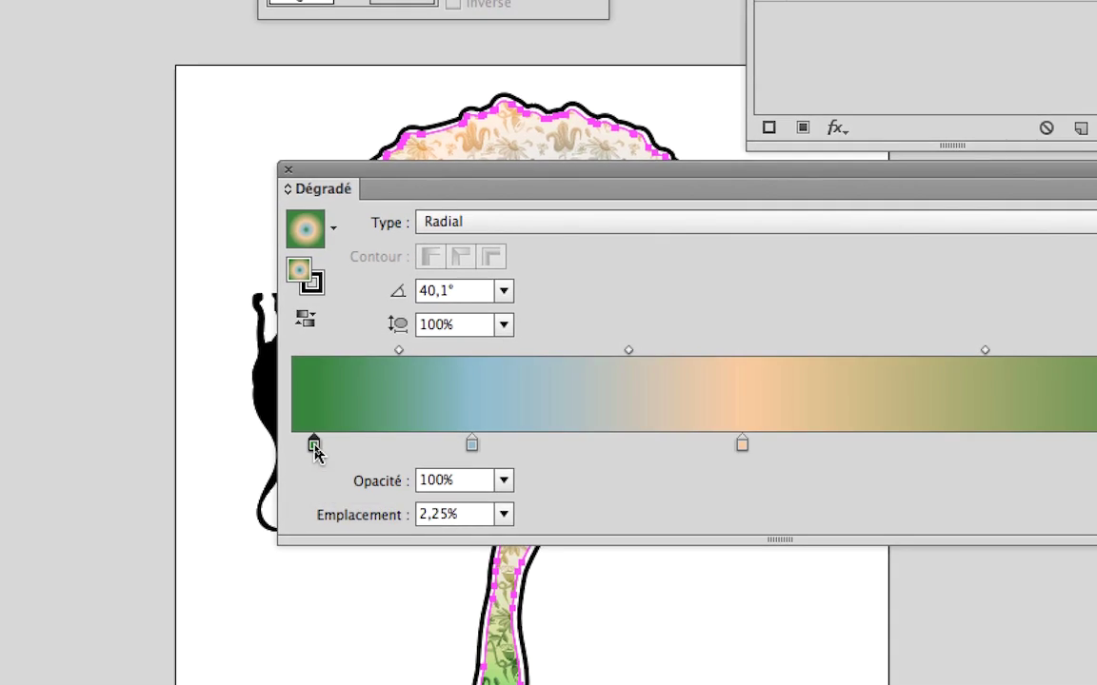
left_click(371, 444)
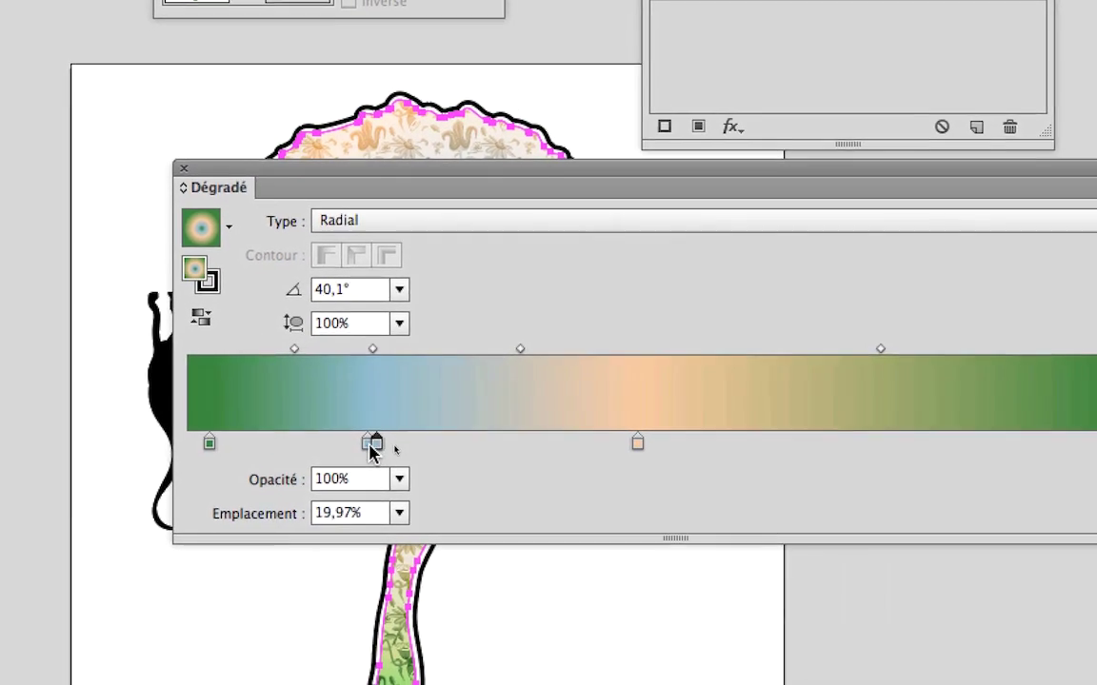
left_click_drag(372, 453, 366, 450)
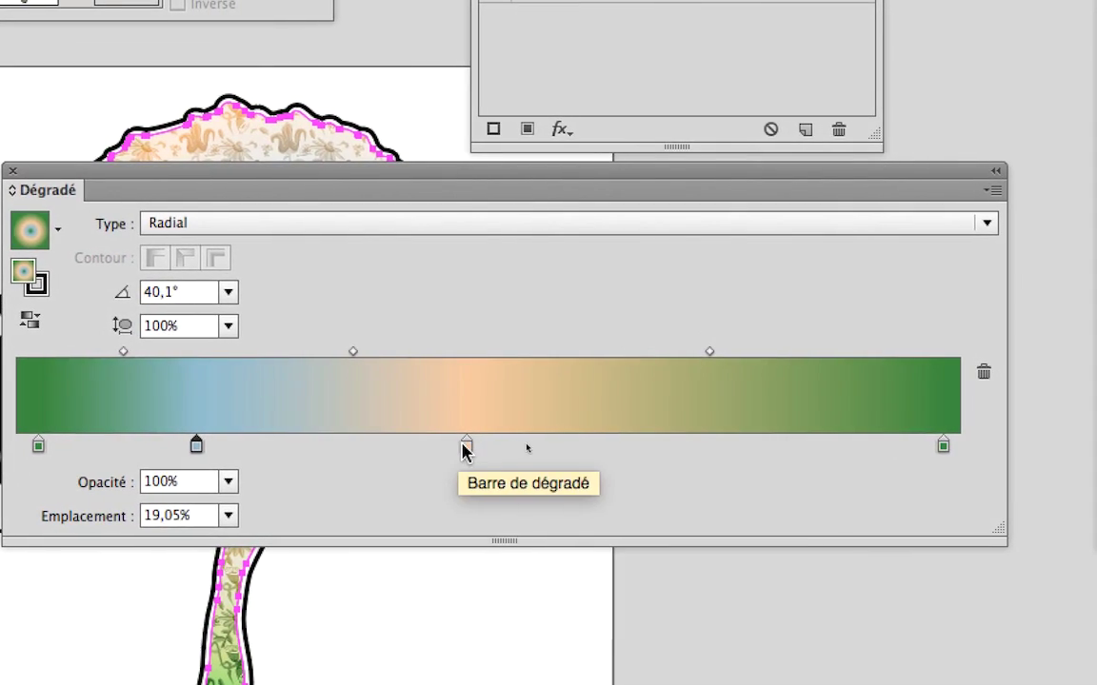
left_click(466, 446)
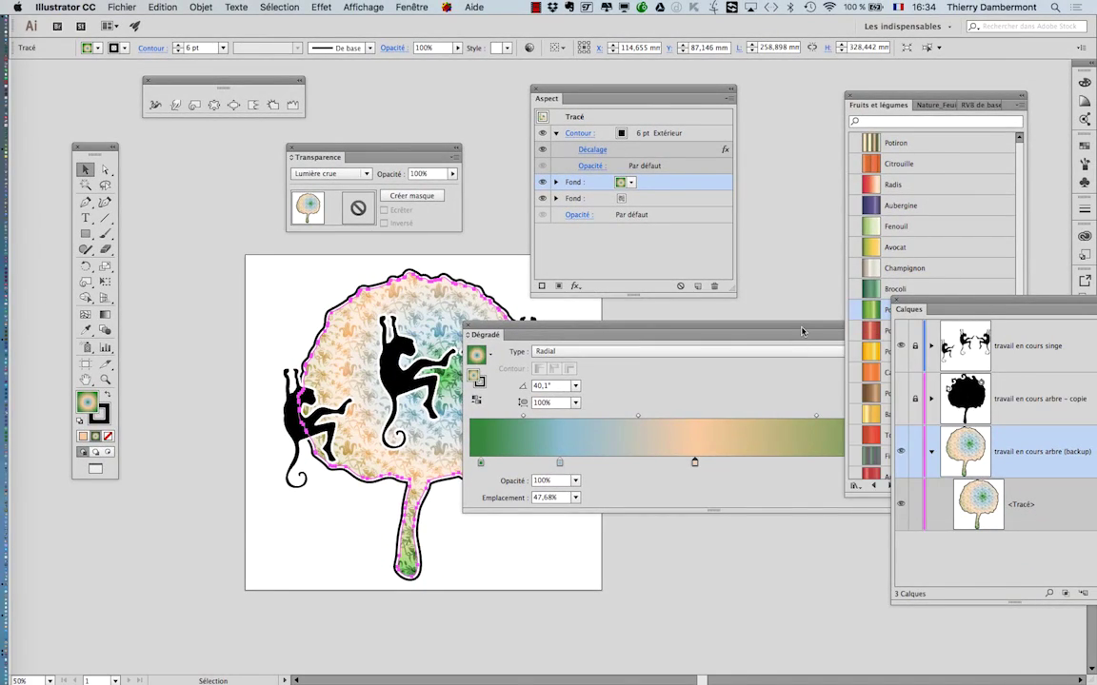
left_click_drag(802, 330, 535, 417)
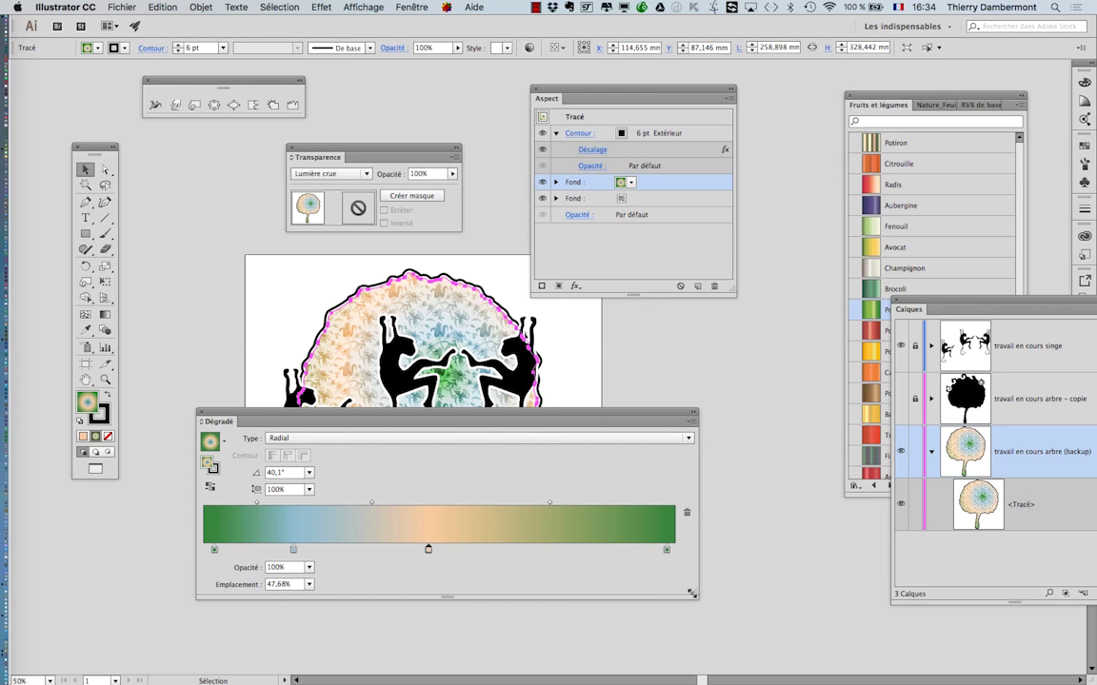
left_click_drag(692, 593, 436, 578)
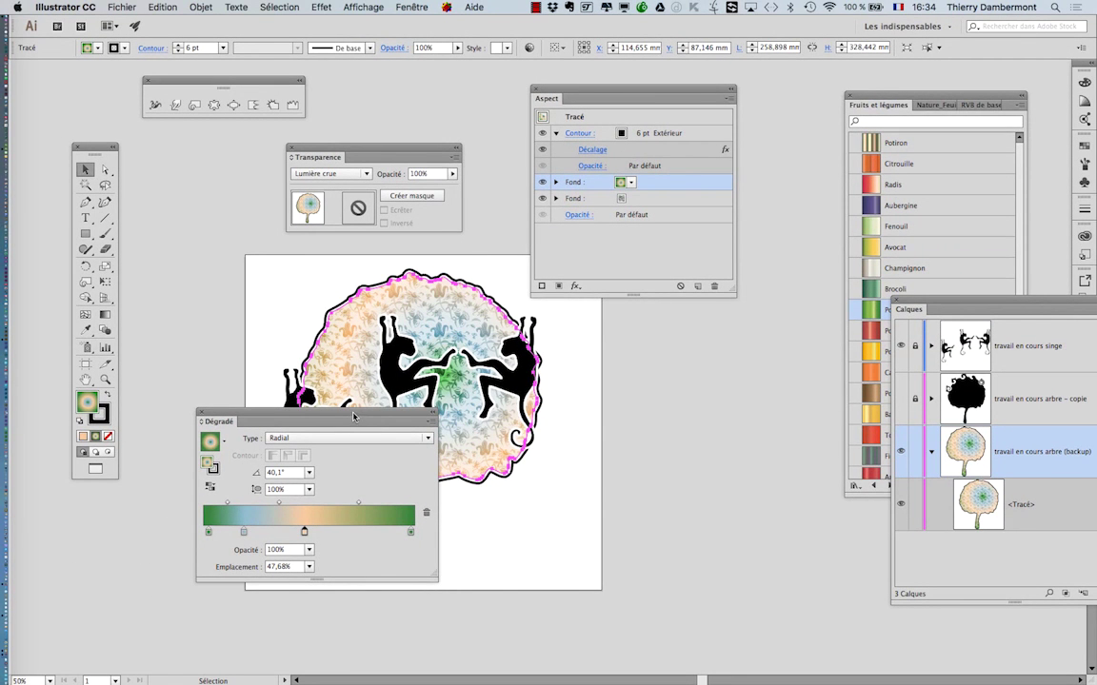
Drag the Dégradé panel to the lower right, clear of the tree and monkeys.
left_click_drag(342, 427, 736, 472)
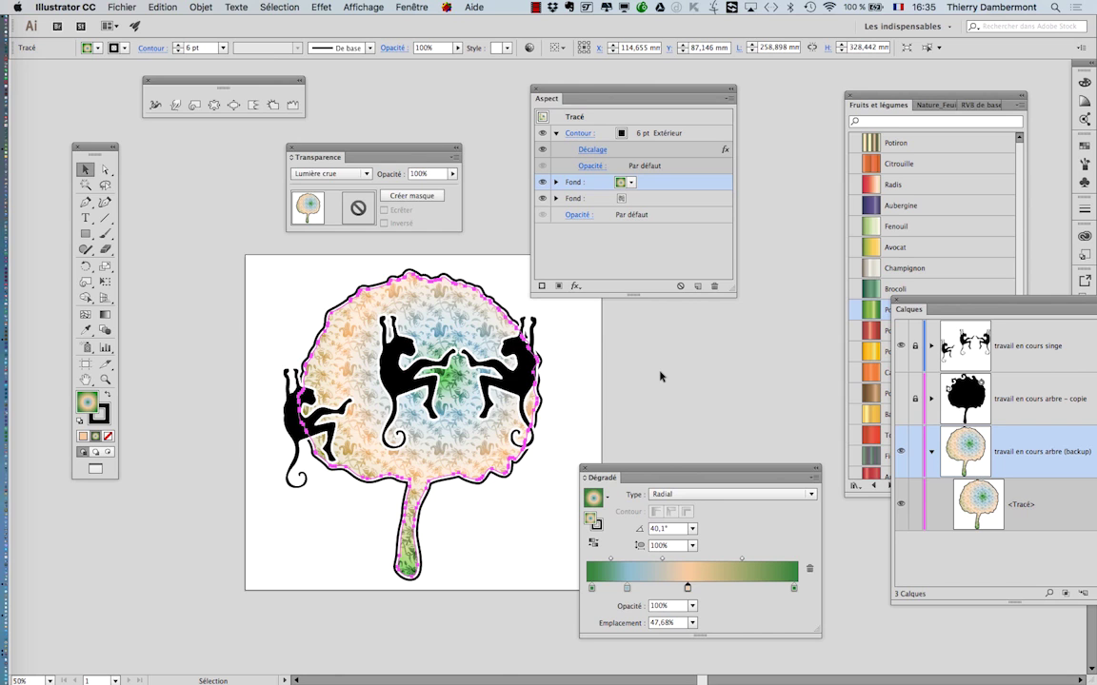
Save the artwork as vecto-monkey-B09.ai, accepting the default save options.
left_click(122, 7)
left_click(152, 117)
left_click(574, 121)
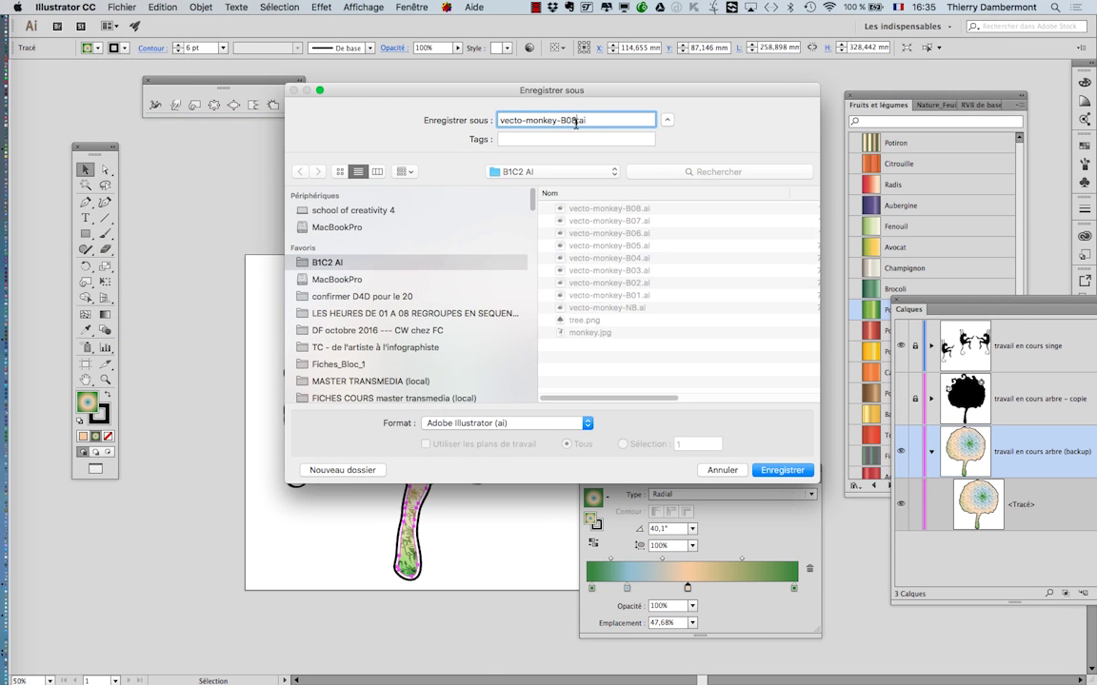
key("Return")
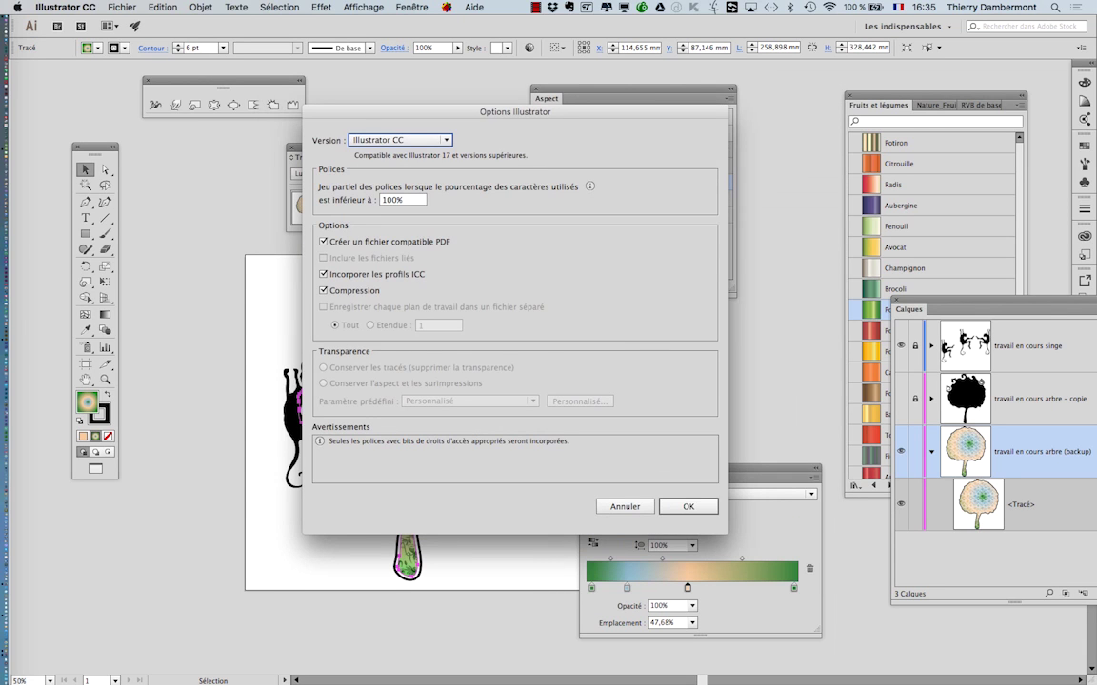
key("Return")
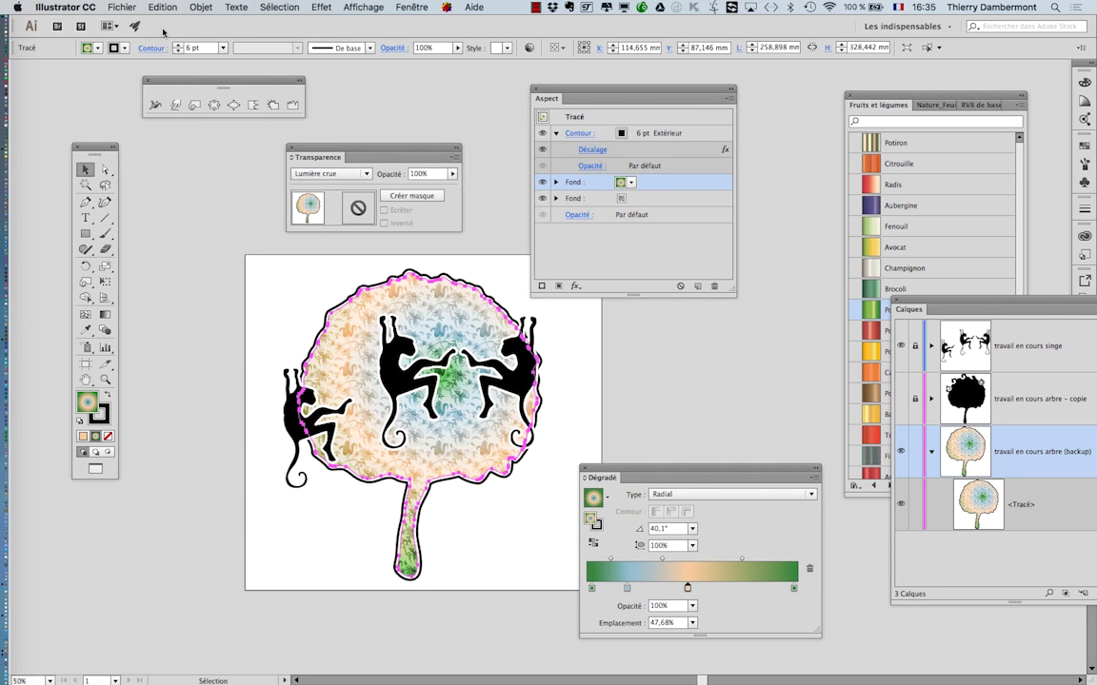
Save another copy as vecto-monkey-B10.ai, accepting the default save options.
left_click(122, 6)
left_click(152, 117)
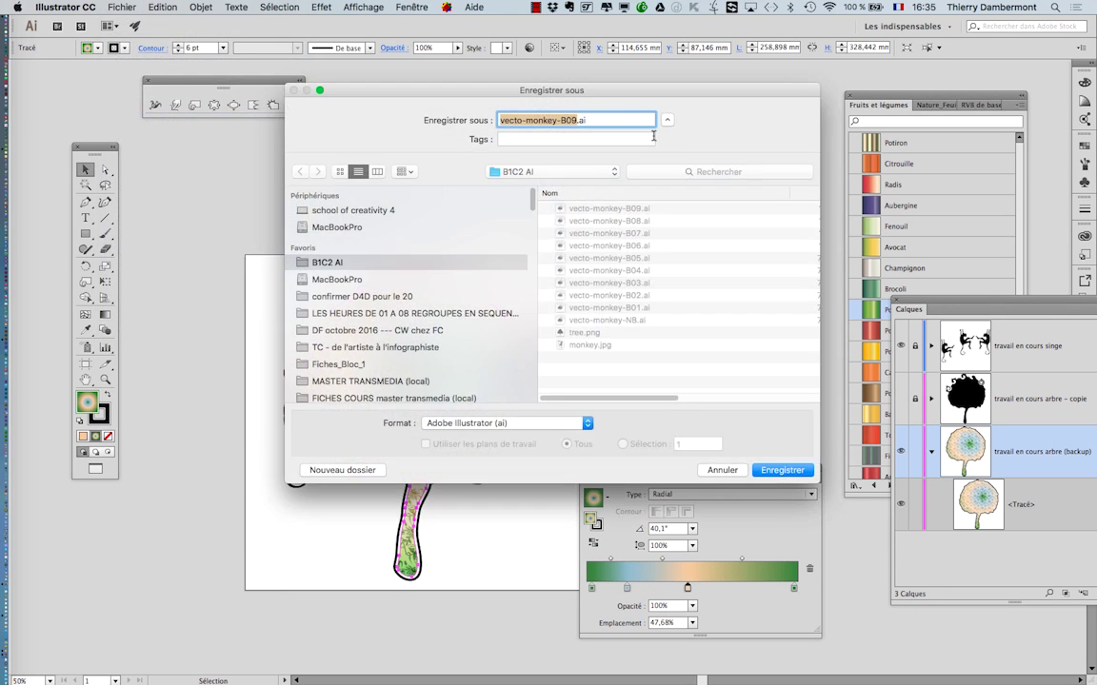
left_click(574, 120)
key("BackSpace")
key("BackSpace")
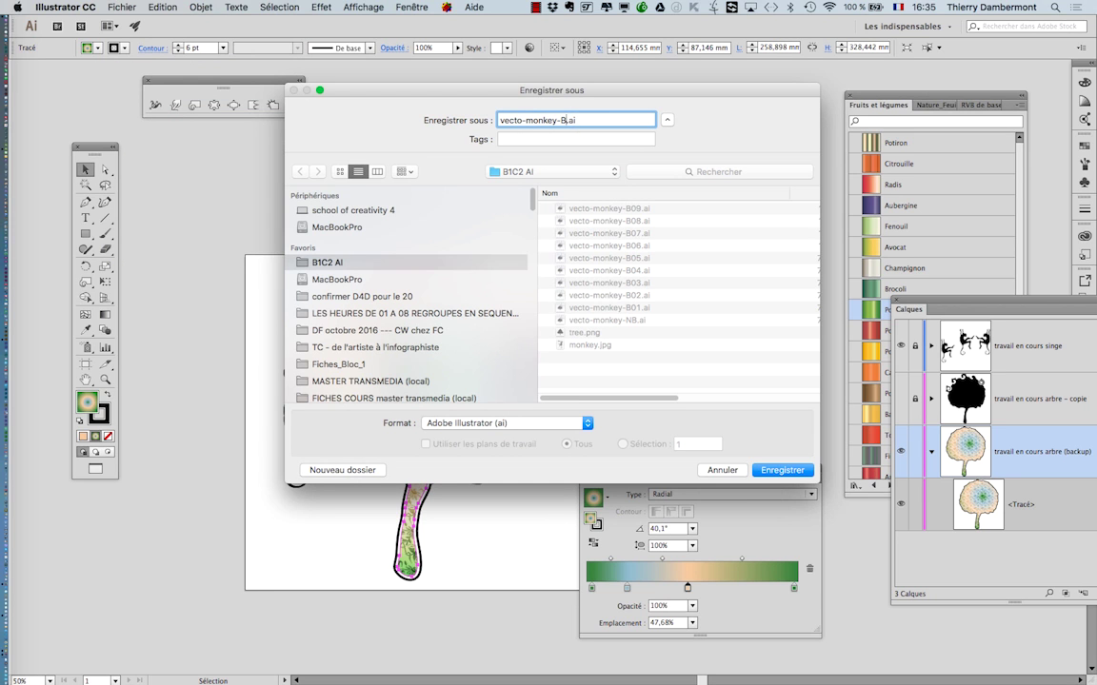
type("10")
key("Return")
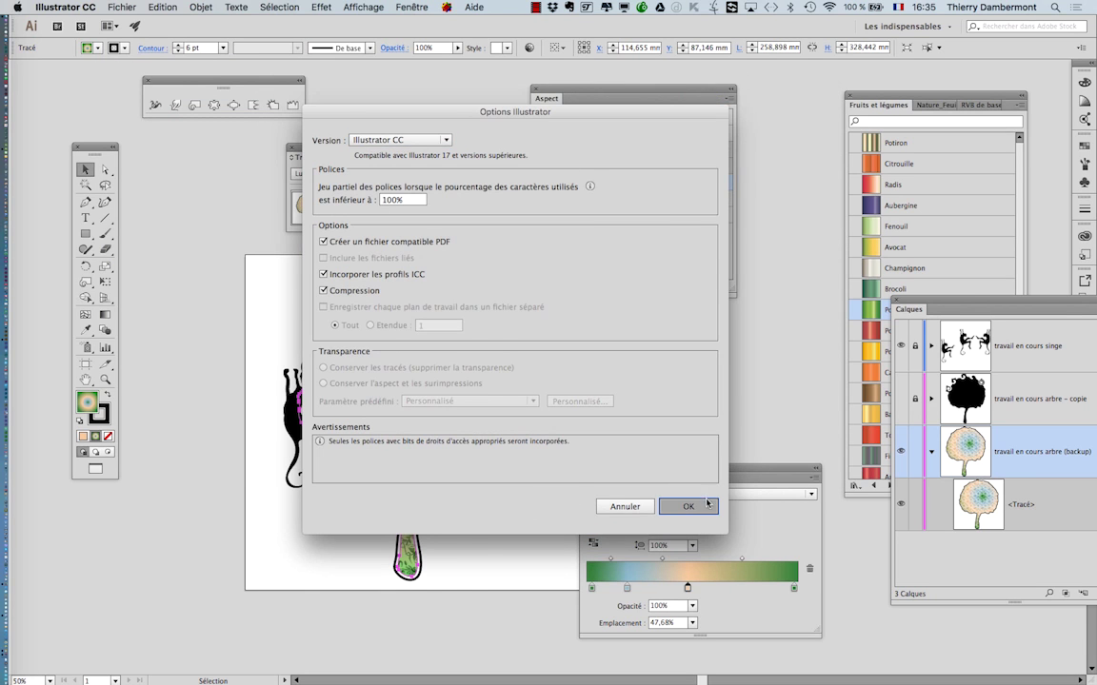
key("Return")
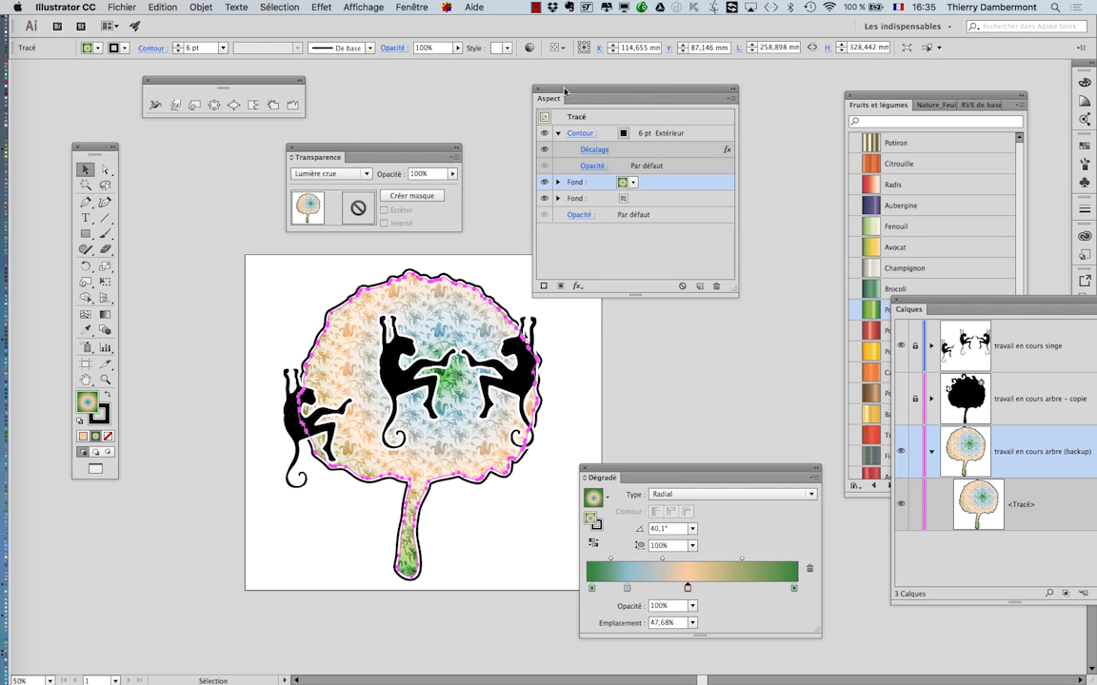
Reposition the Aspect and Transparence panels, then deselect and reselect the tree to preview it.
left_click_drag(538, 88, 667, 123)
left_click_drag(360, 157, 244, 152)
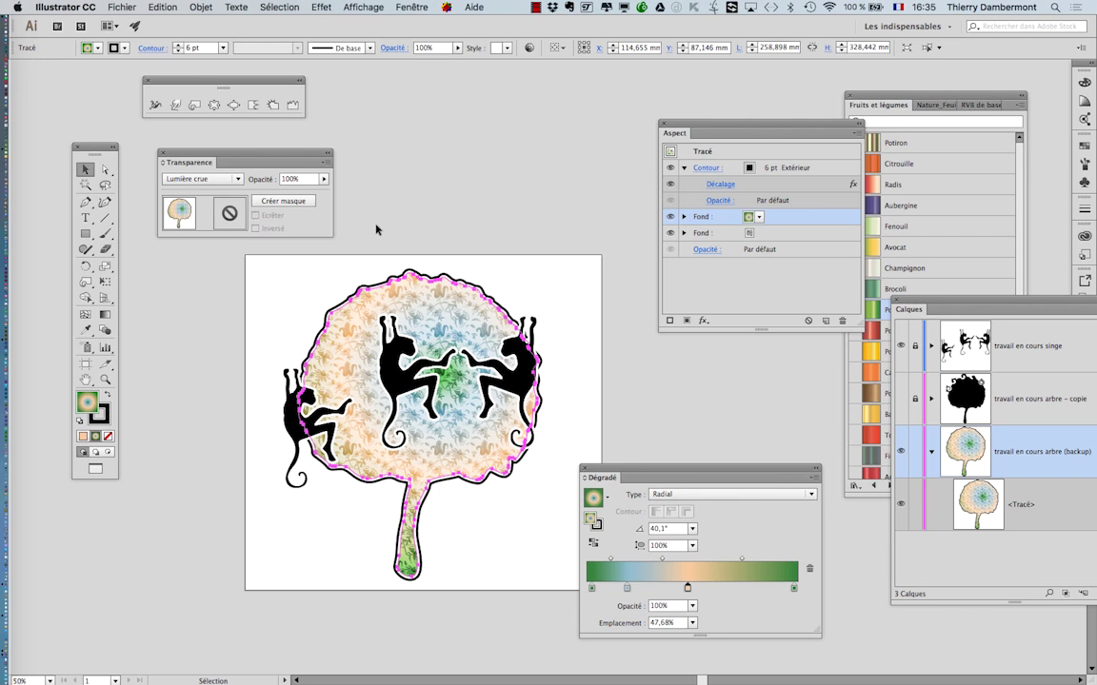
left_click(576, 342)
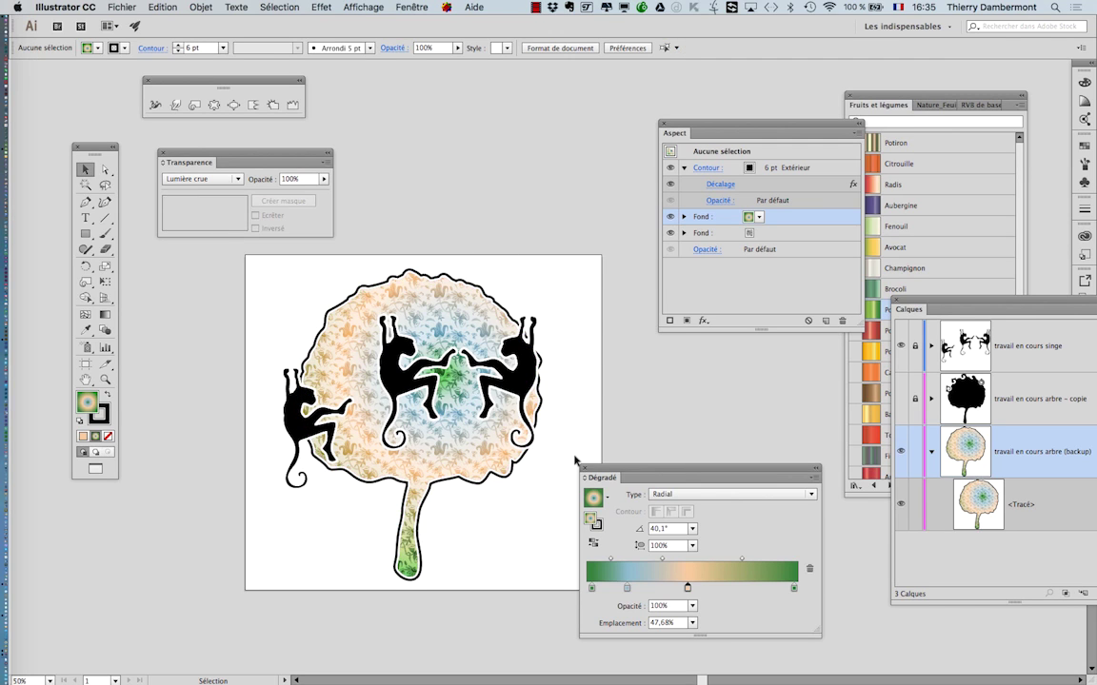
left_click(537, 419)
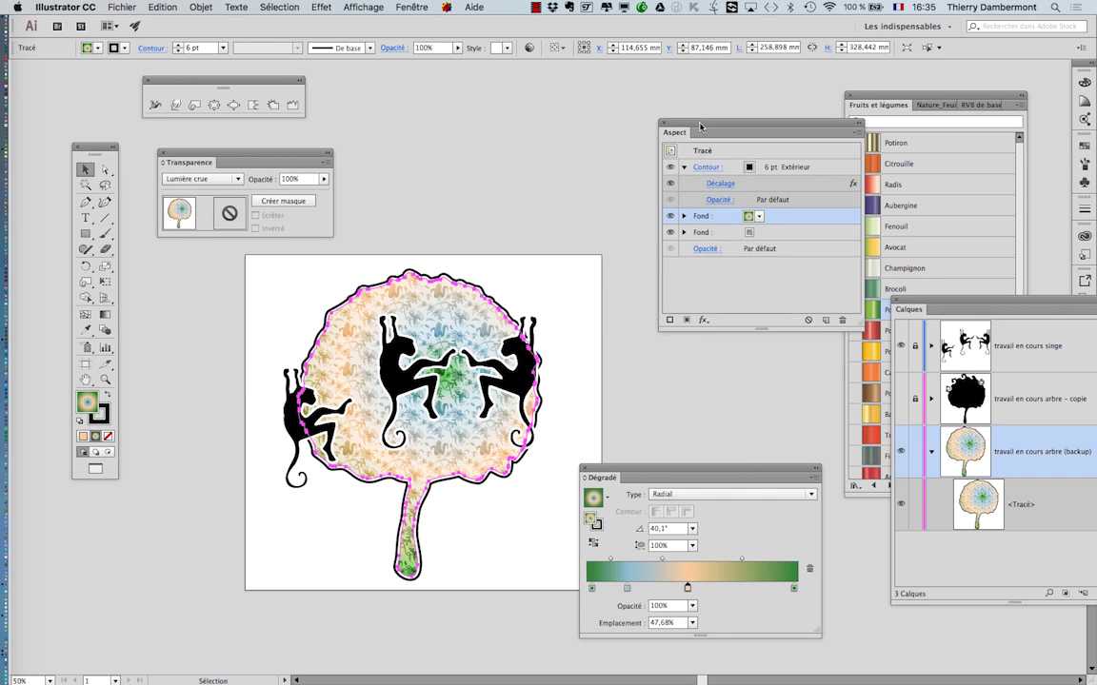